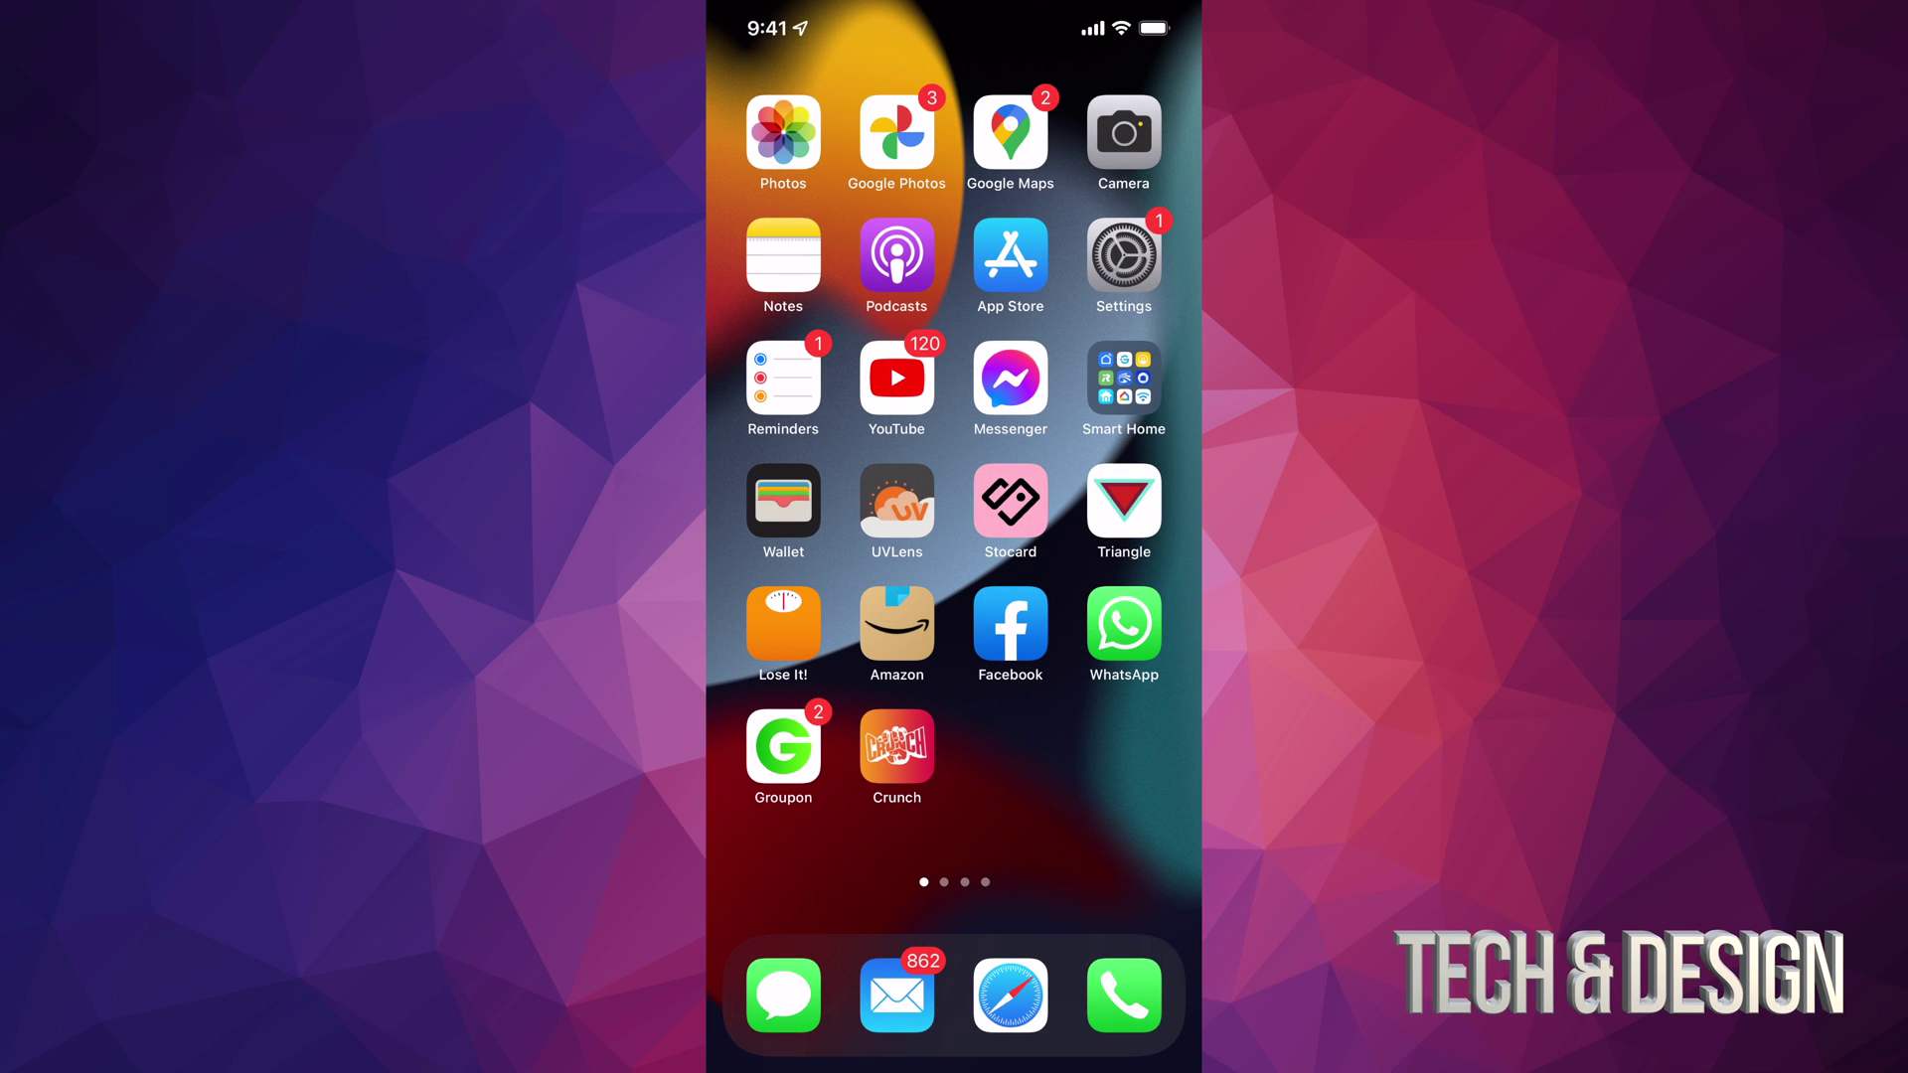
Step: Open Settings and scroll the main list down and back to the top
{"action": "left_click", "coordinate": [1123, 255]}
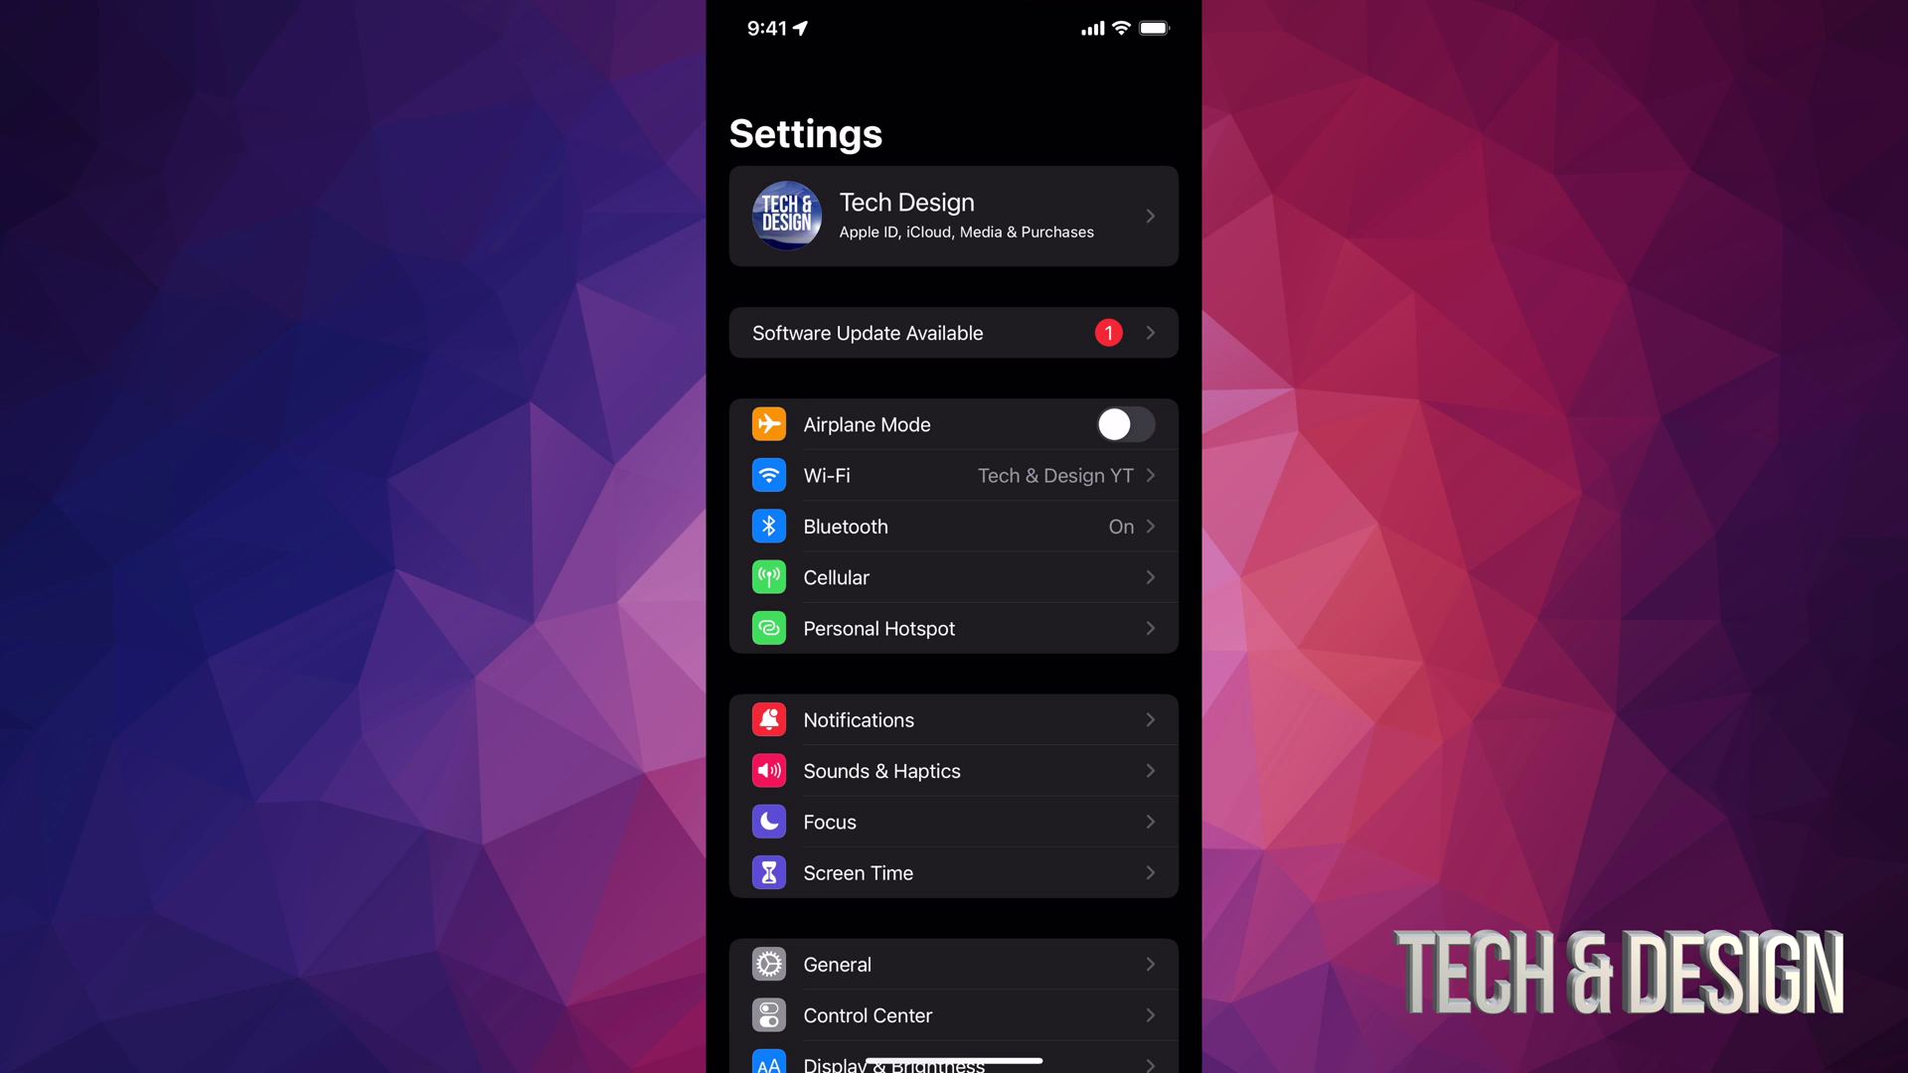
{"action": "scroll", "coordinate": [953, 596], "scroll_direction": "down", "scroll_amount": 5}
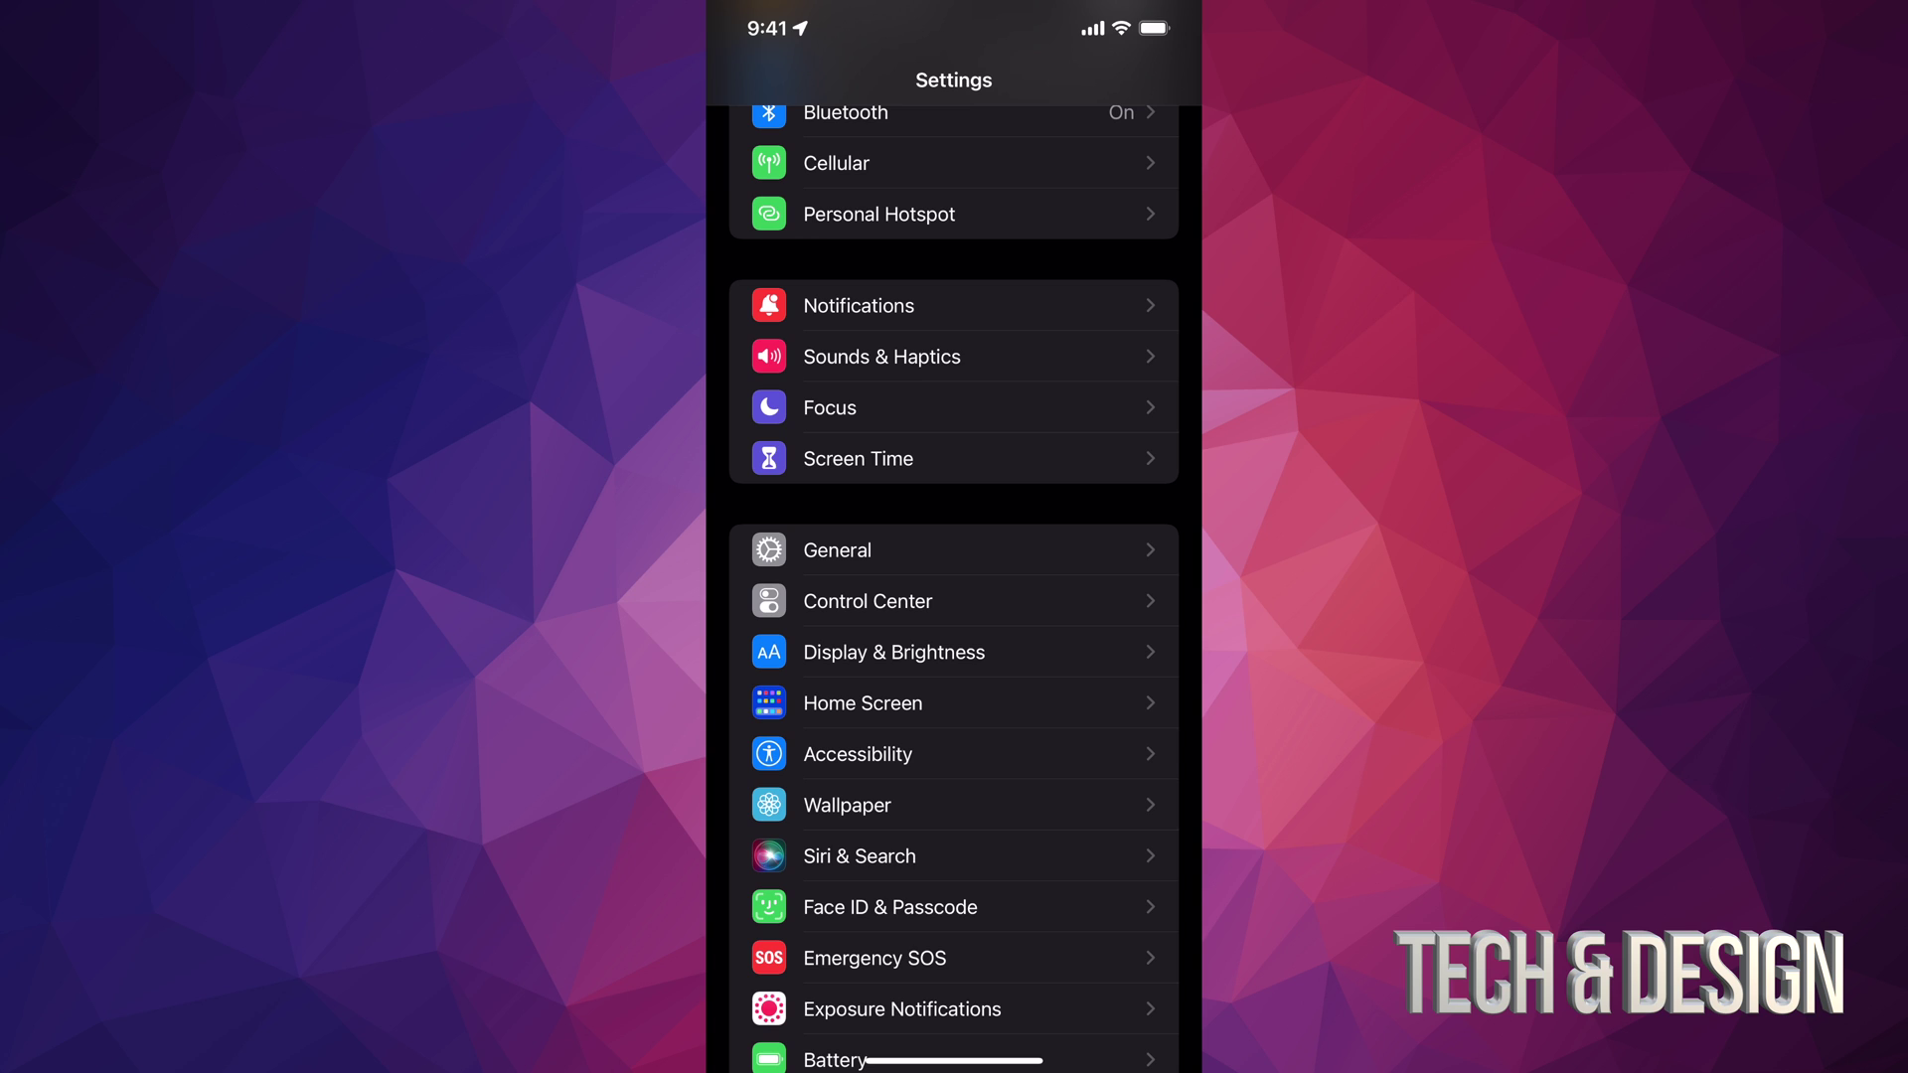
{"action": "scroll", "coordinate": [954, 597], "scroll_direction": "up", "scroll_amount": 5}
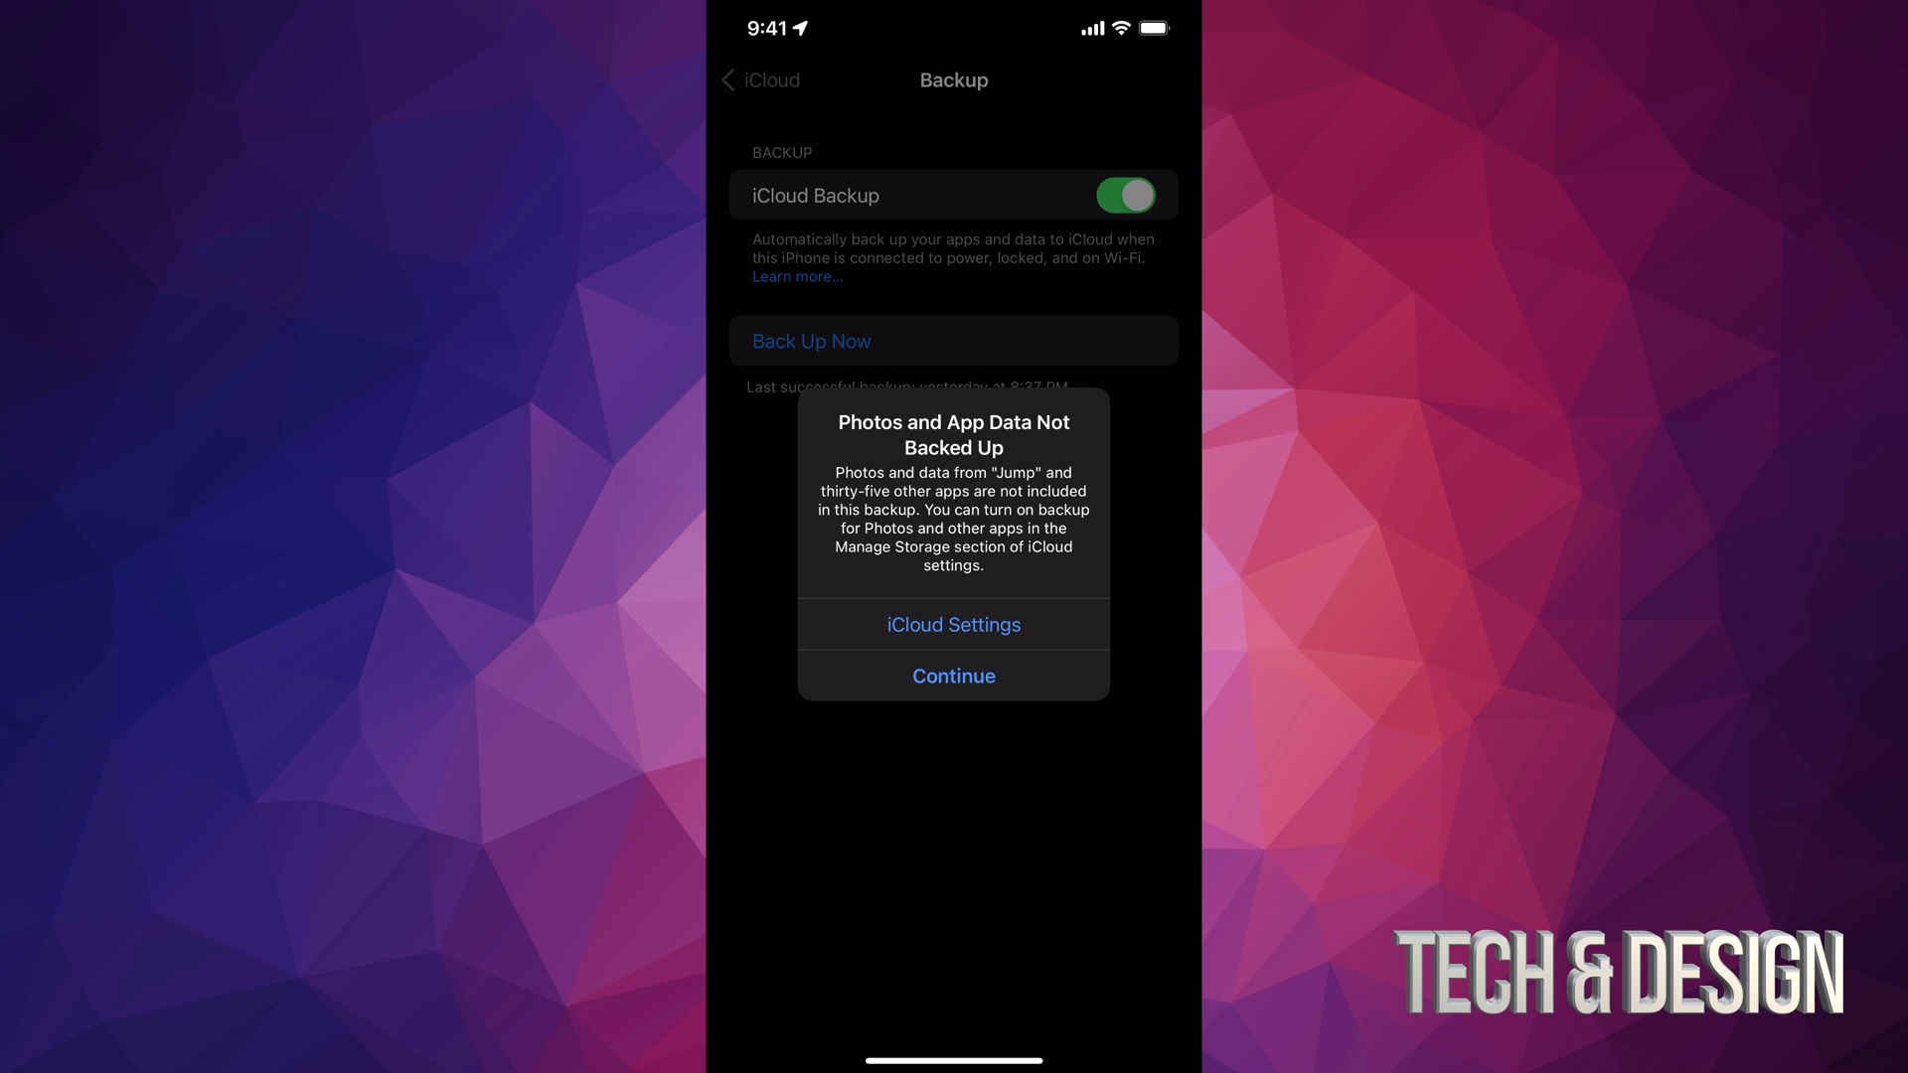
Step: Continue the iCloud backup despite the warning that photos and app data are excluded
{"action": "left_click", "coordinate": [954, 676]}
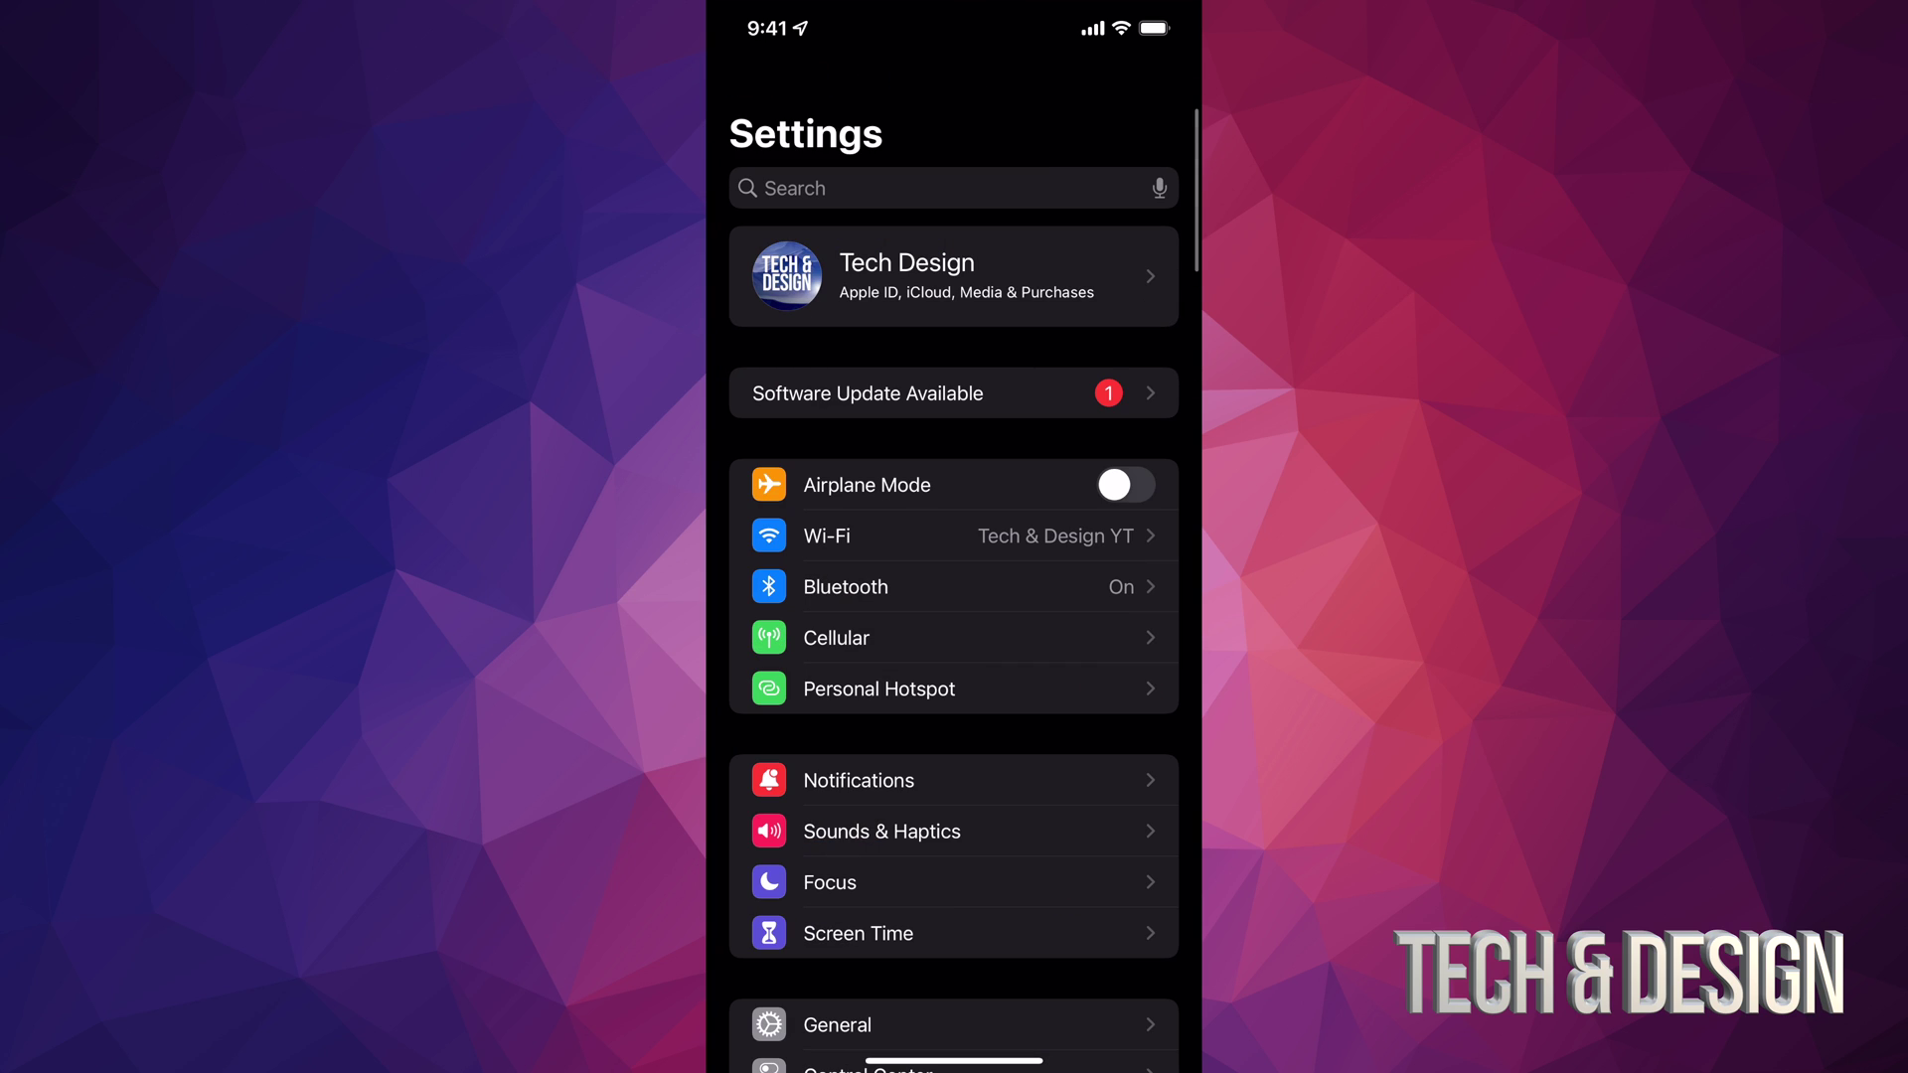
Step: Go to General > Software Update to show the iOS 15.6 update
{"action": "scroll", "coordinate": [954, 596], "scroll_direction": "down", "scroll_amount": 7}
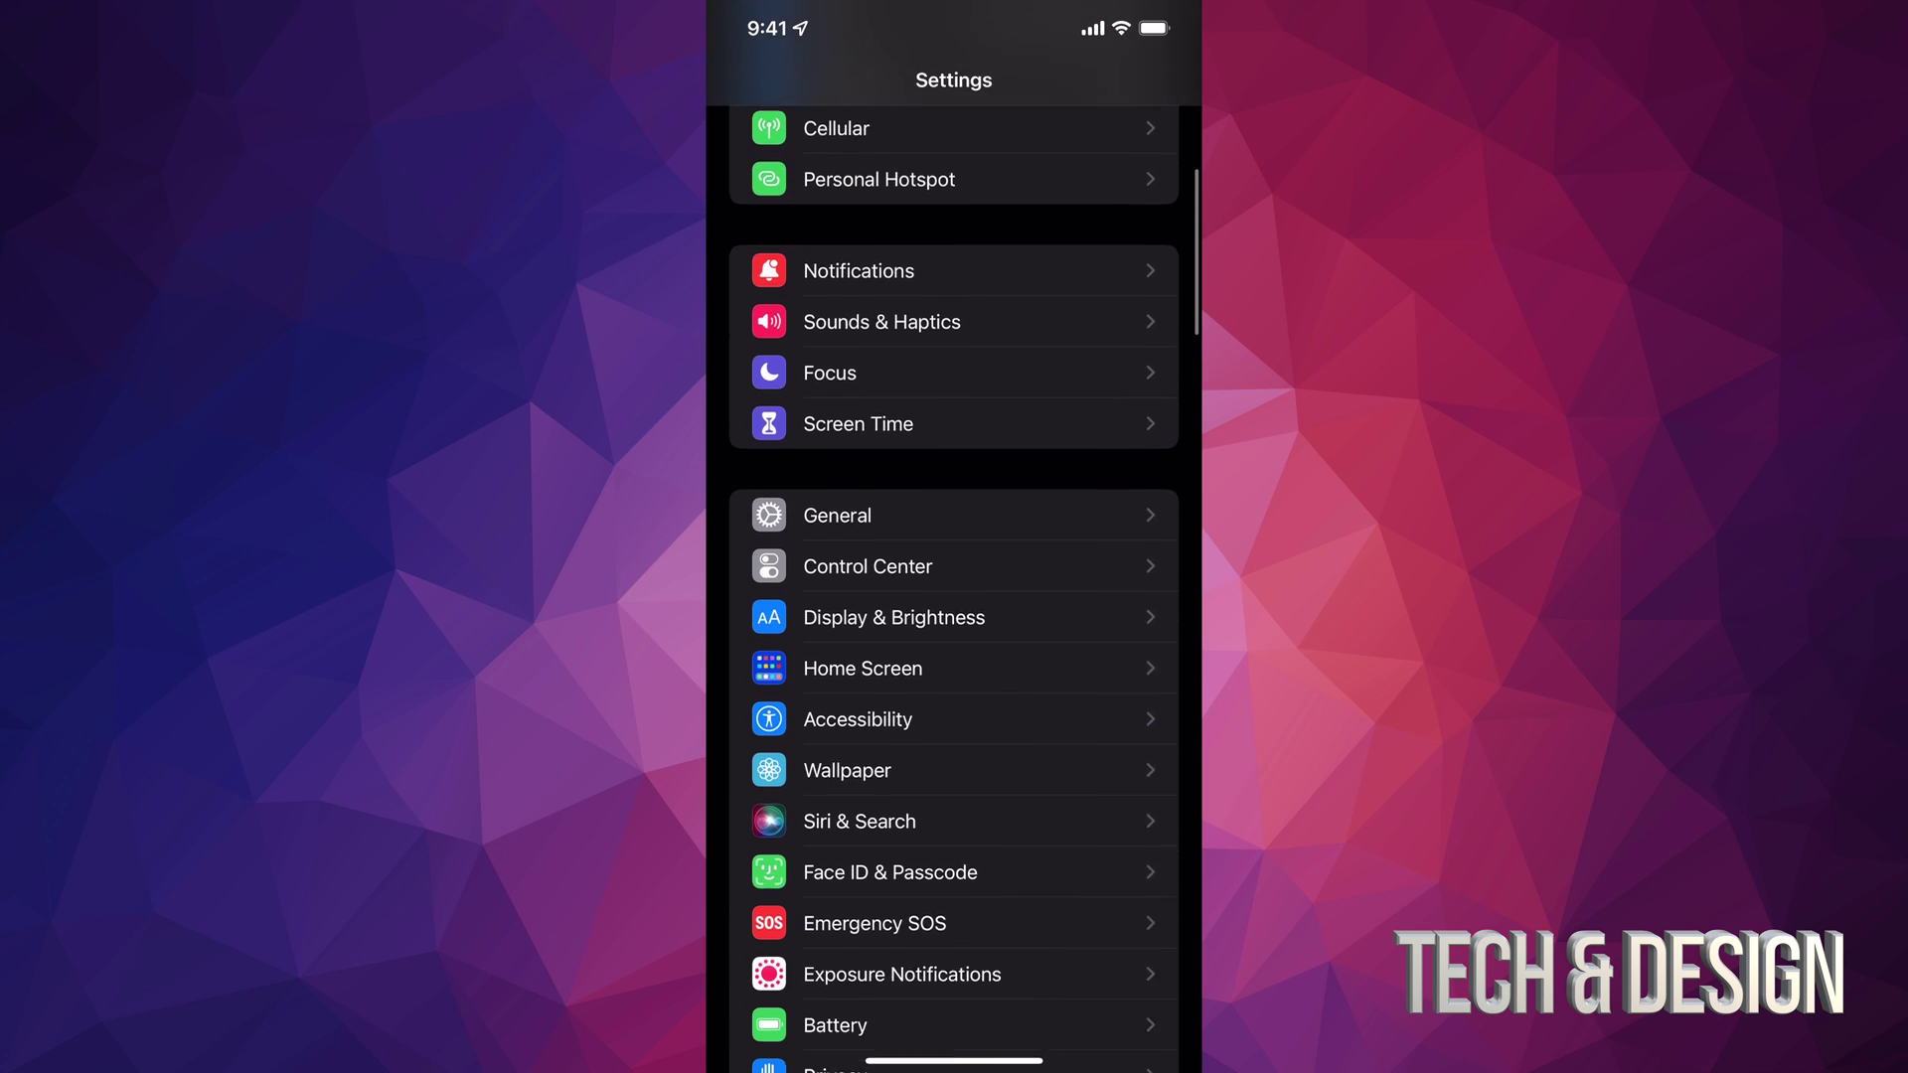
{"action": "left_click", "coordinate": [837, 333]}
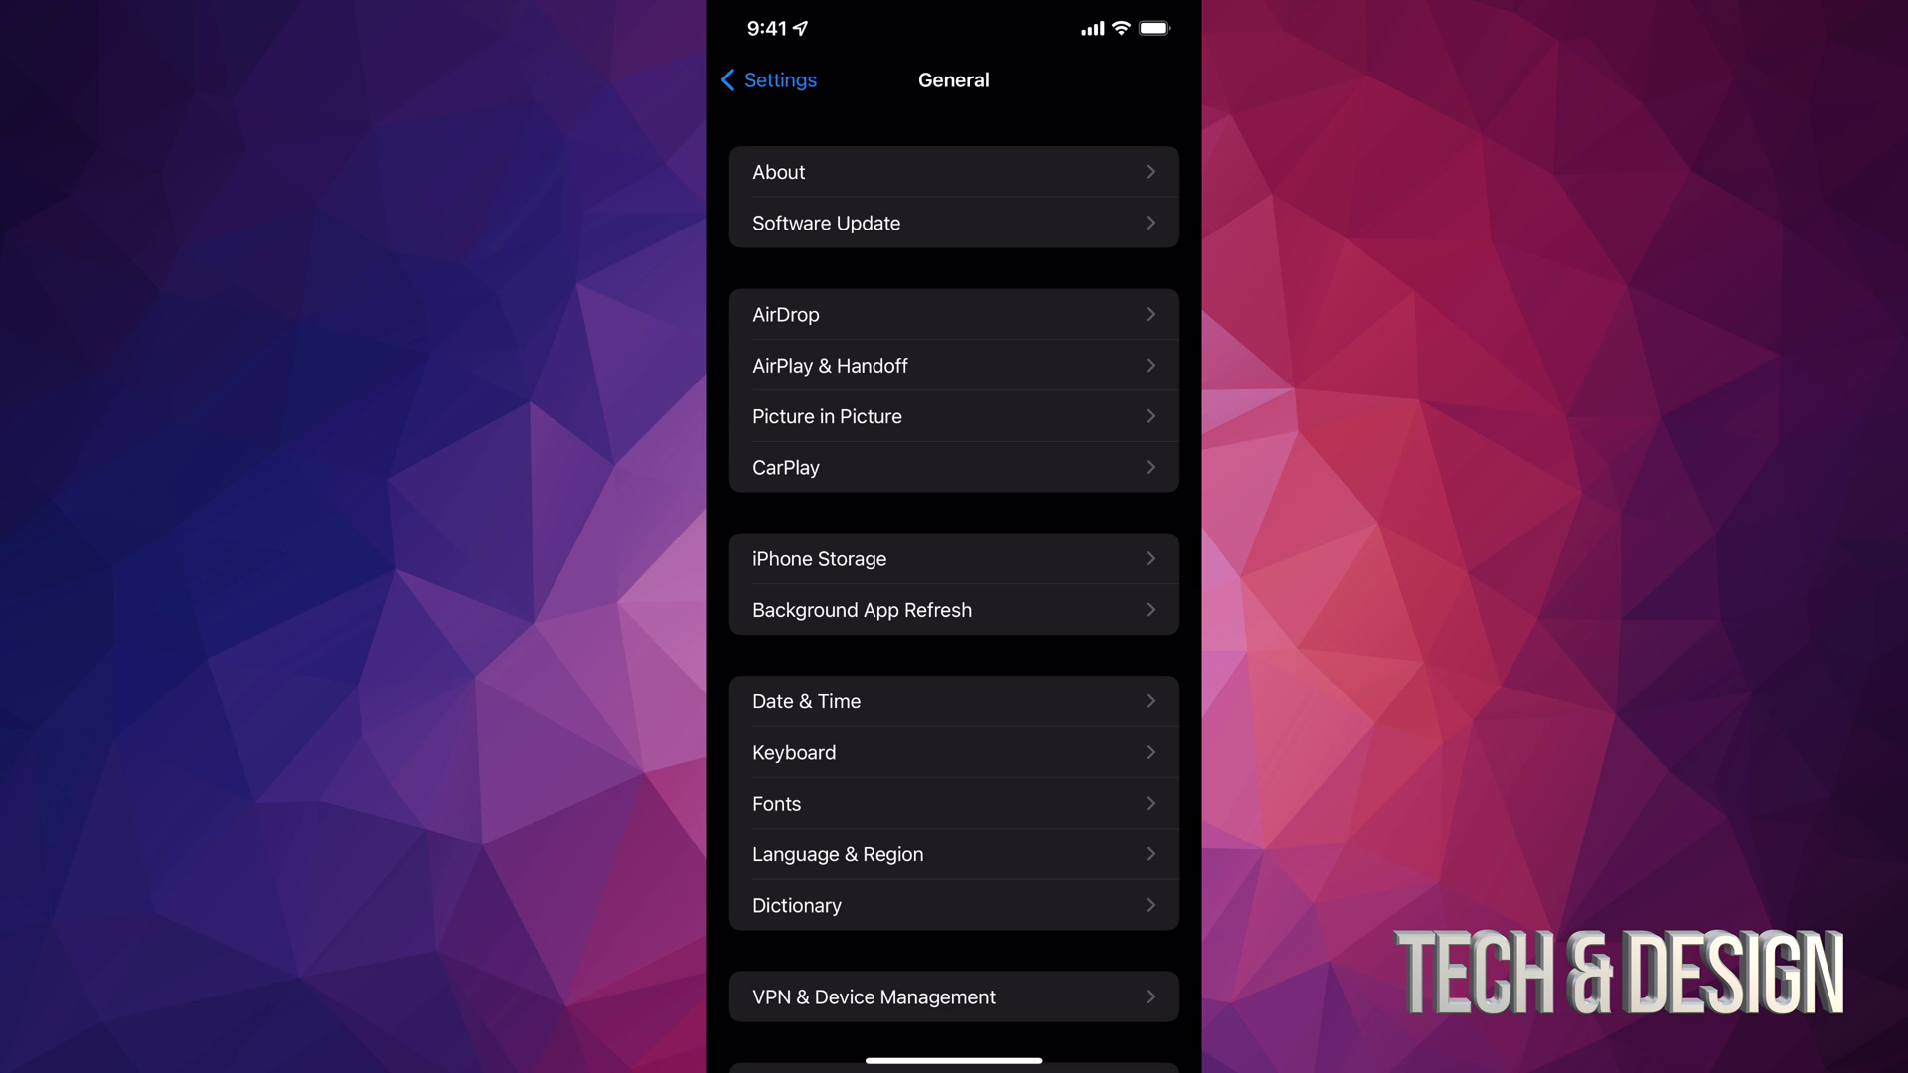
{"action": "left_click", "coordinate": [826, 223]}
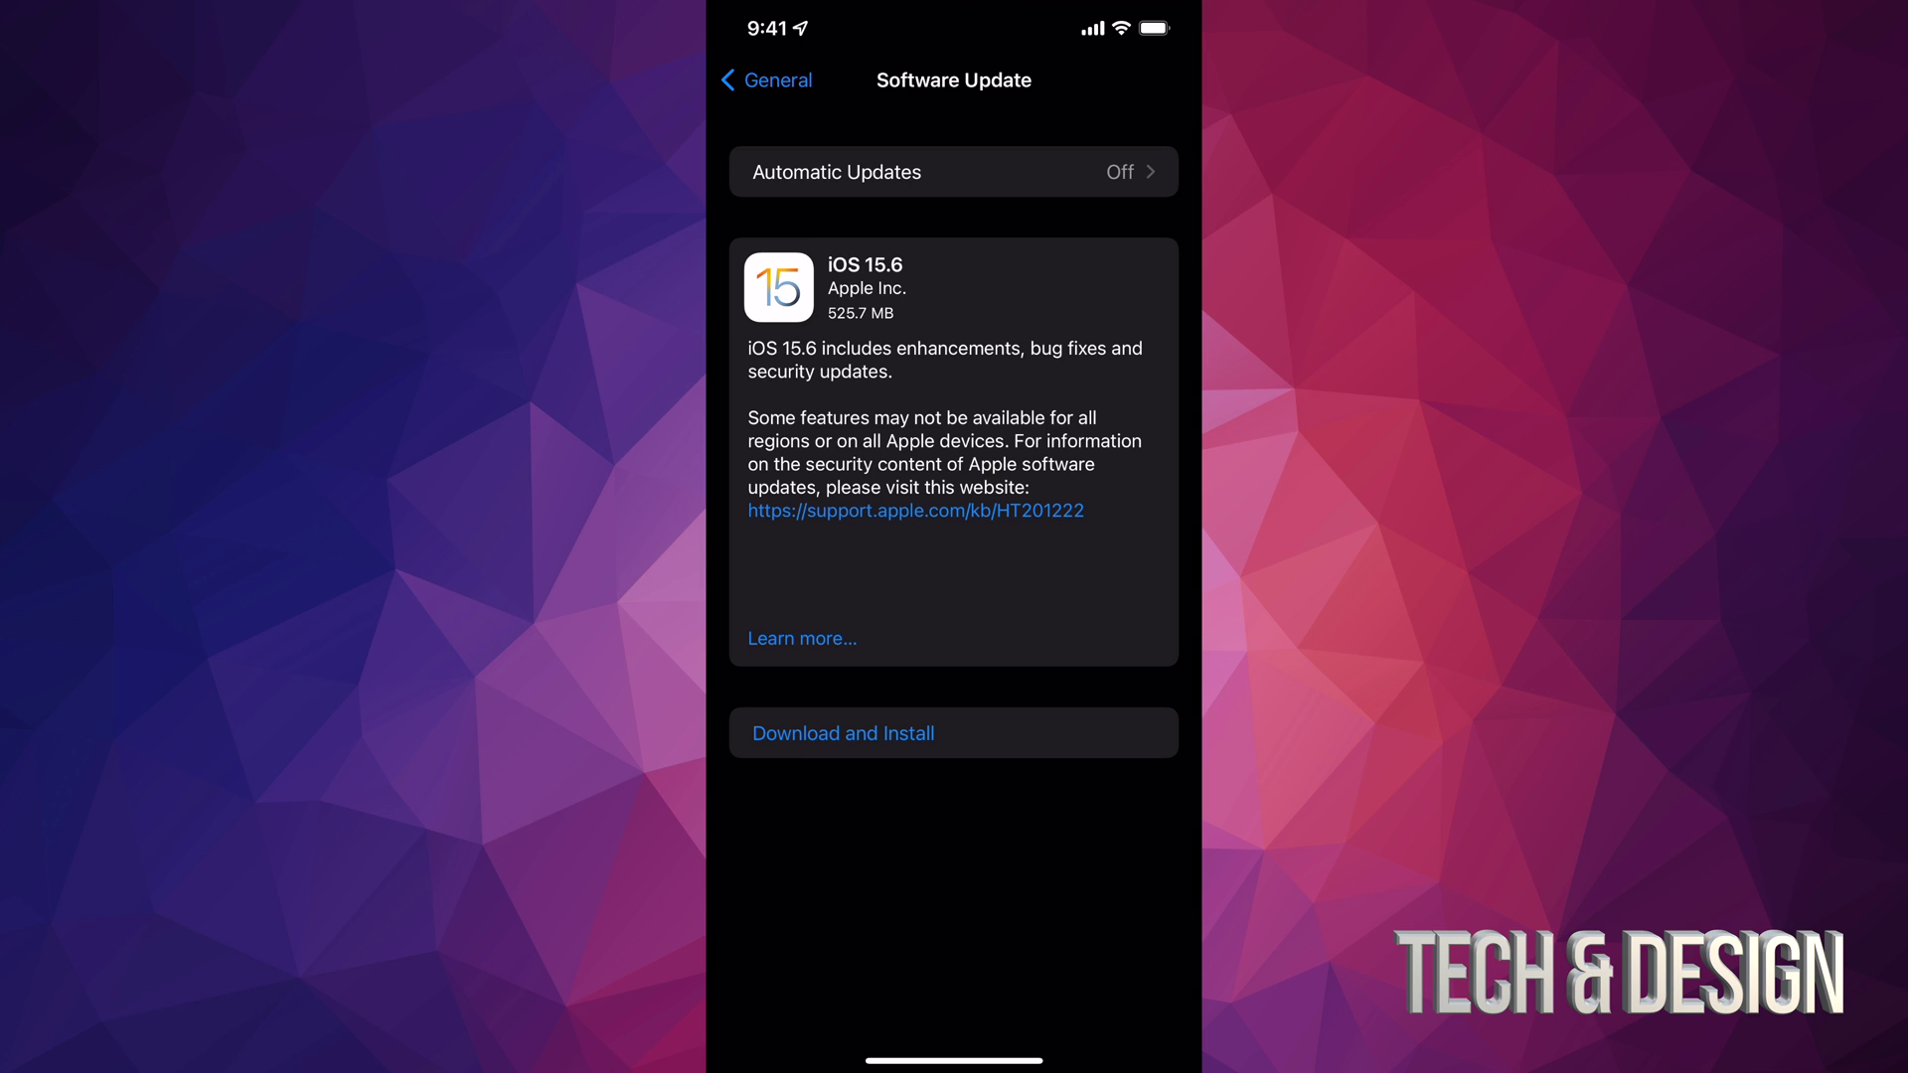
Step: Download and install iOS 15.6, accepting the cellular data prompt
{"action": "left_click", "coordinate": [844, 734]}
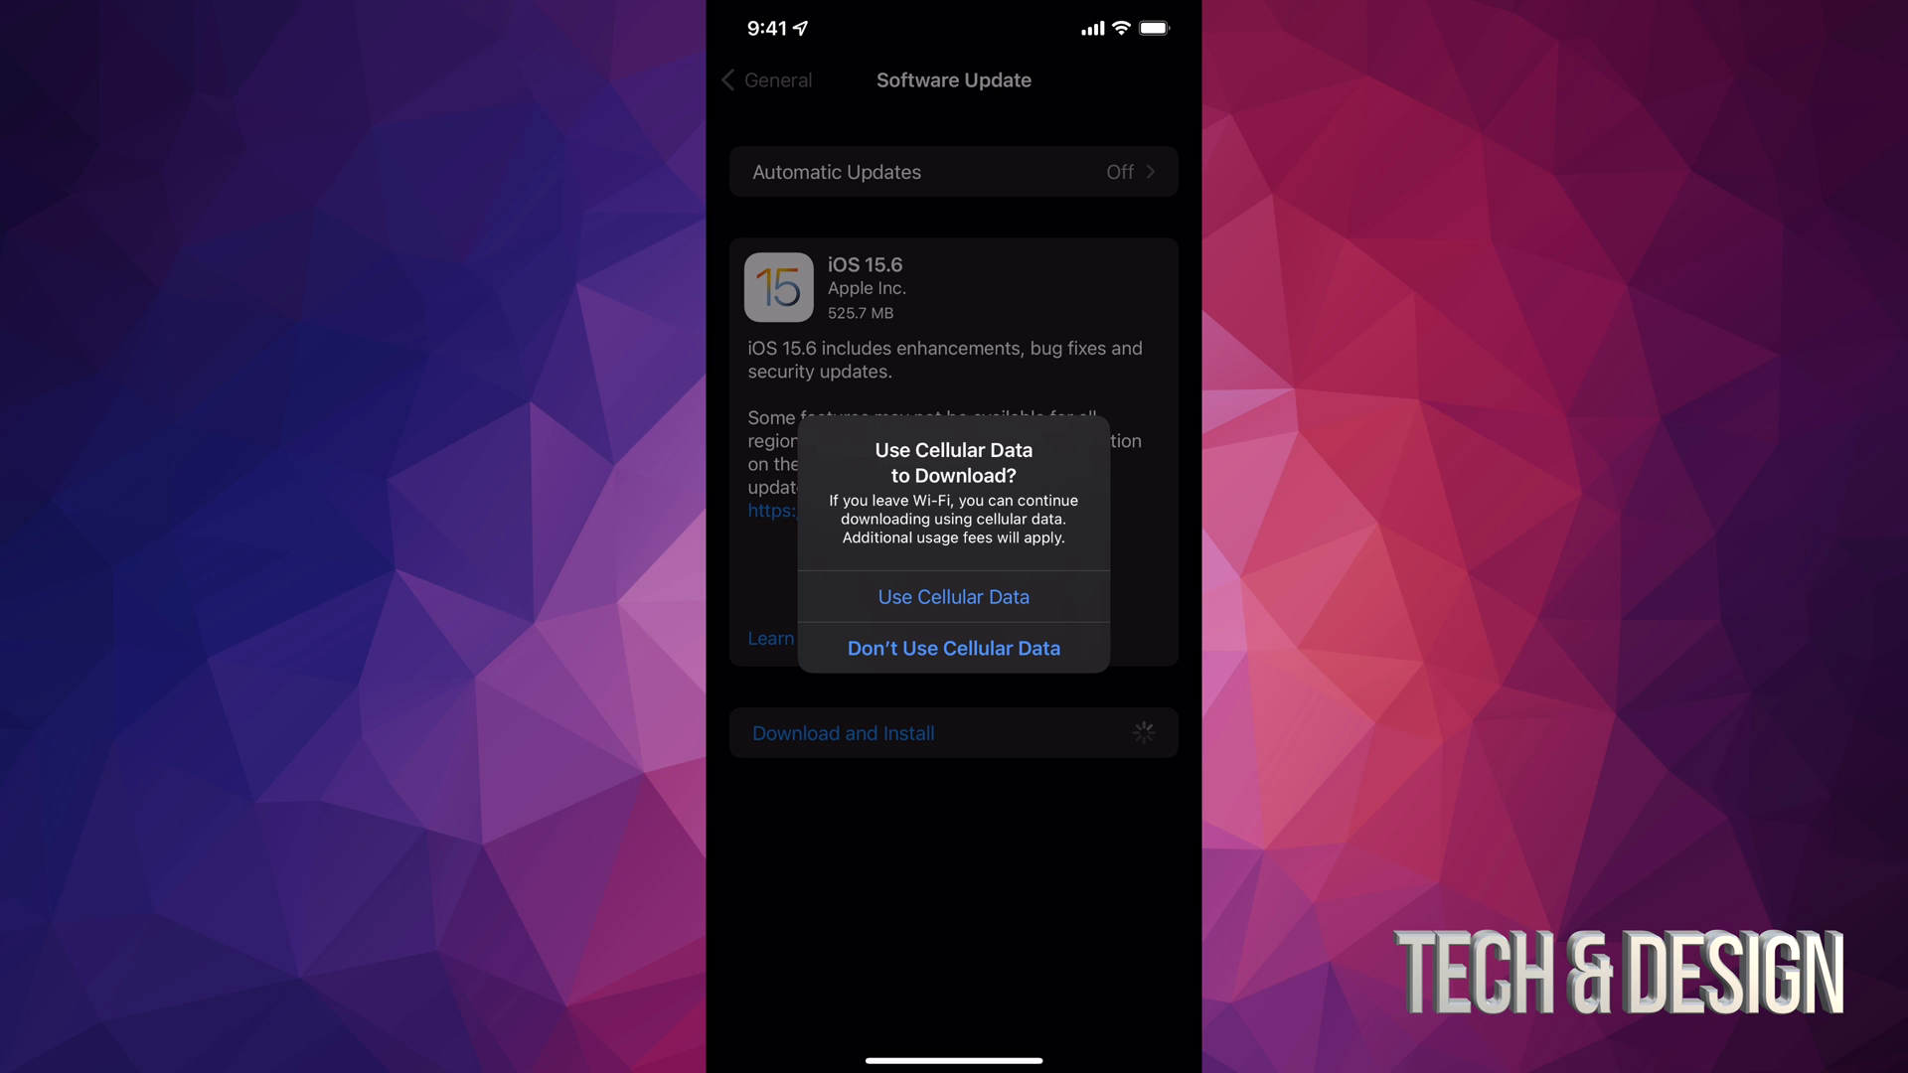
{"action": "left_click", "coordinate": [954, 597]}
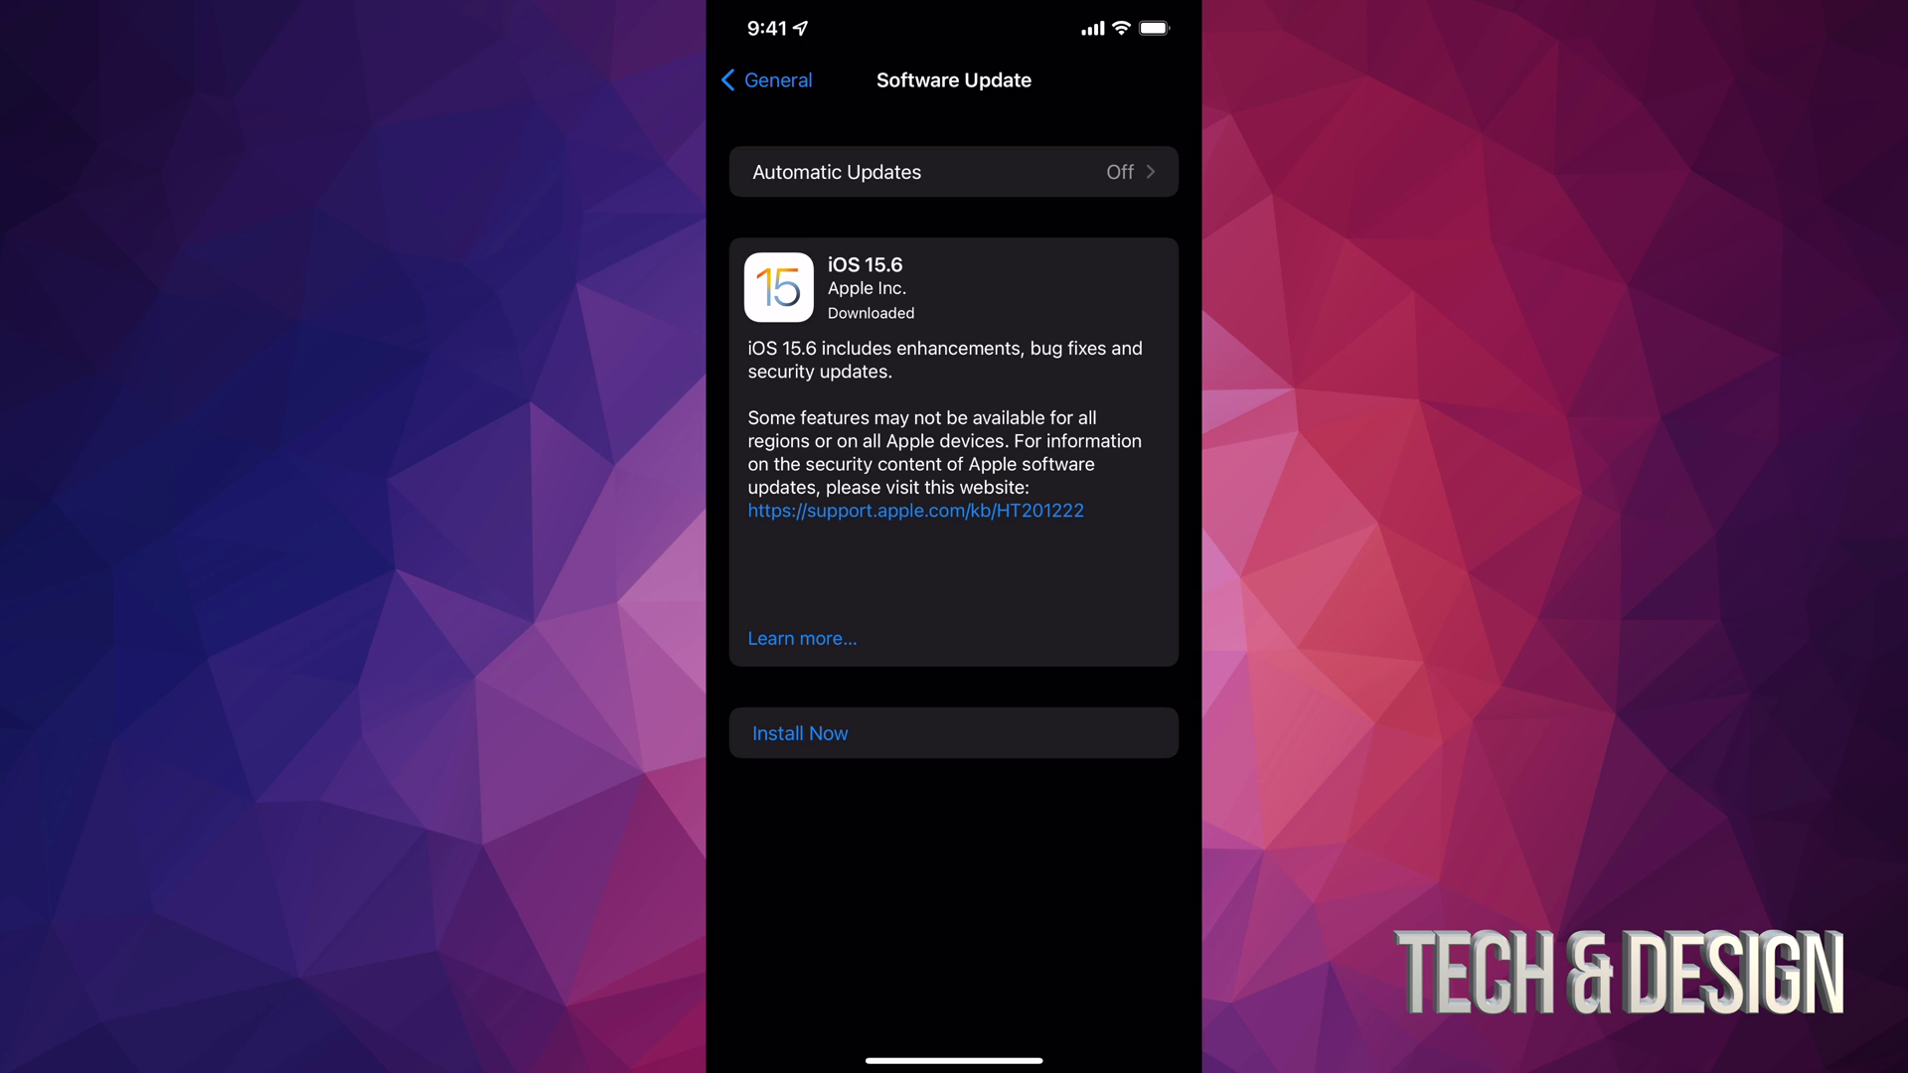
Step: Install the downloaded iOS 15.6 update now and let the phone restart
{"action": "left_click", "coordinate": [800, 733]}
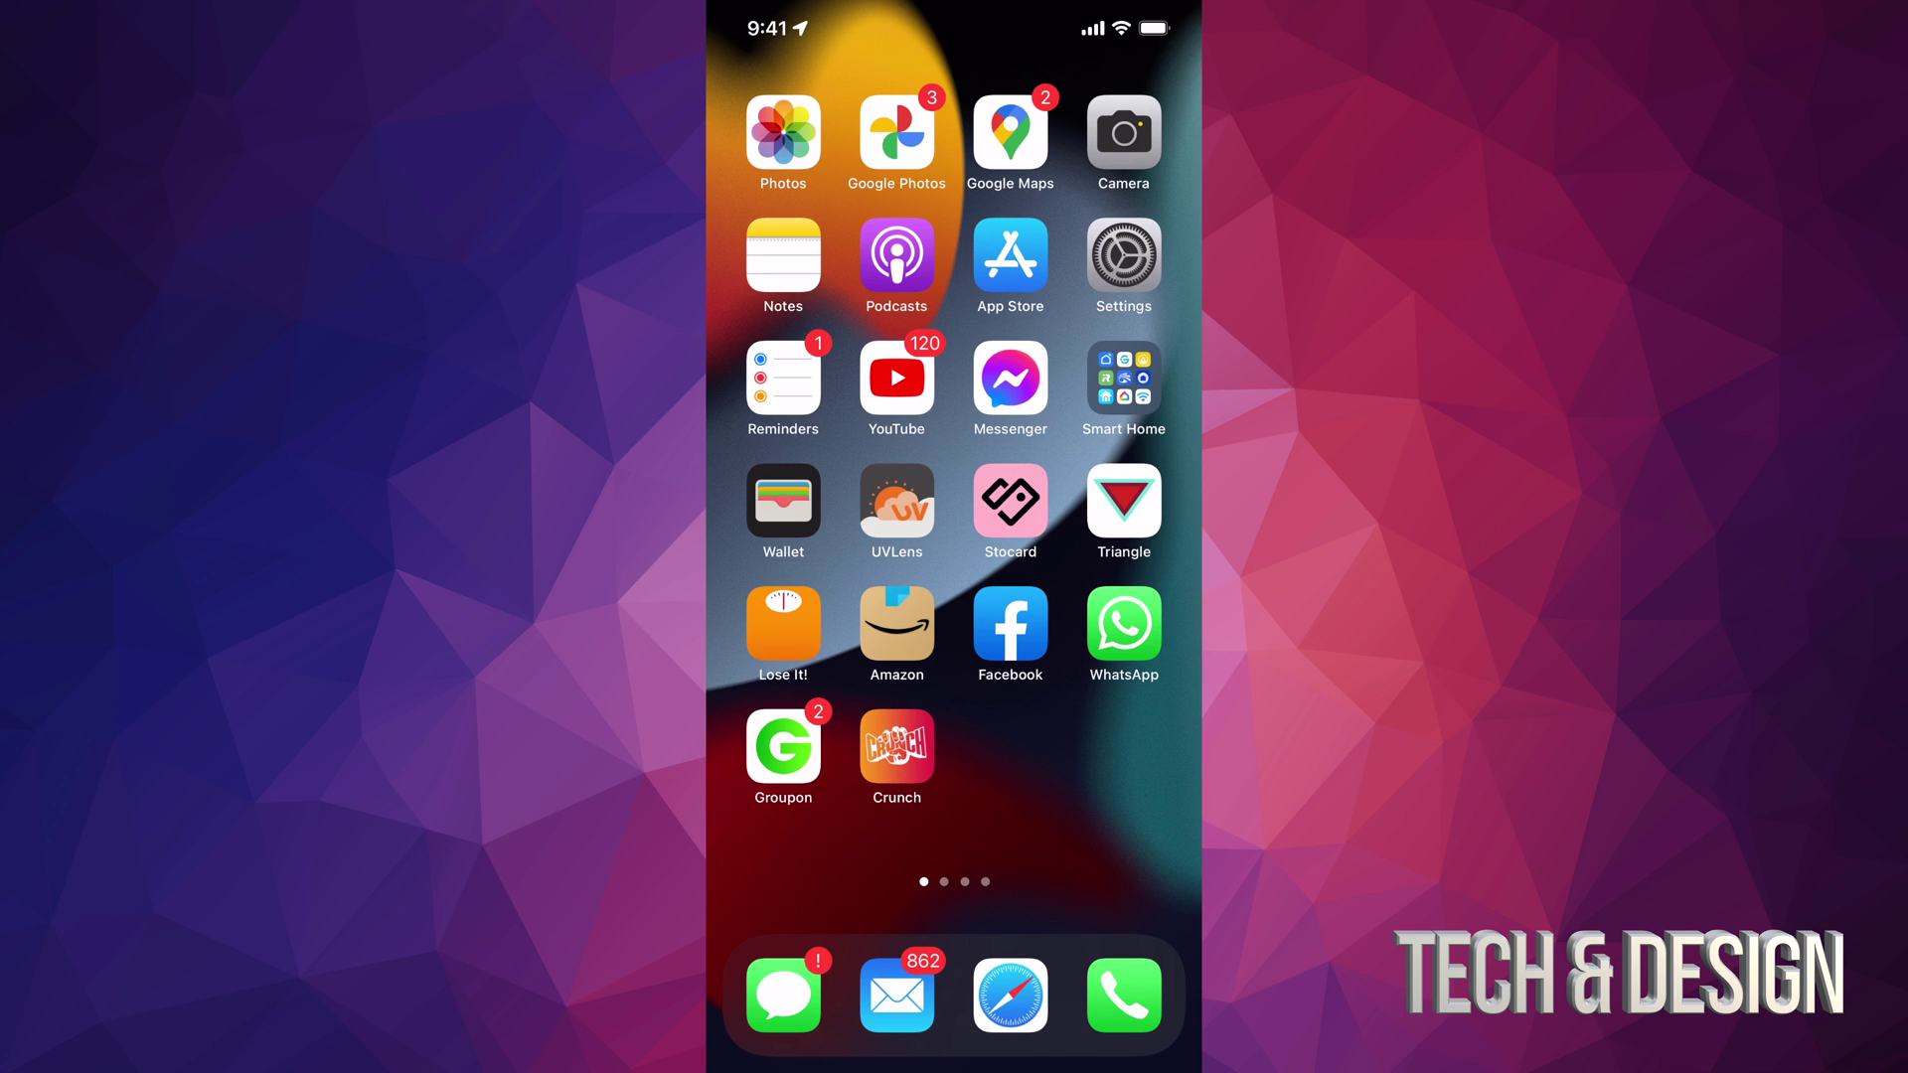
{"action": "left_click", "coordinate": [1123, 255]}
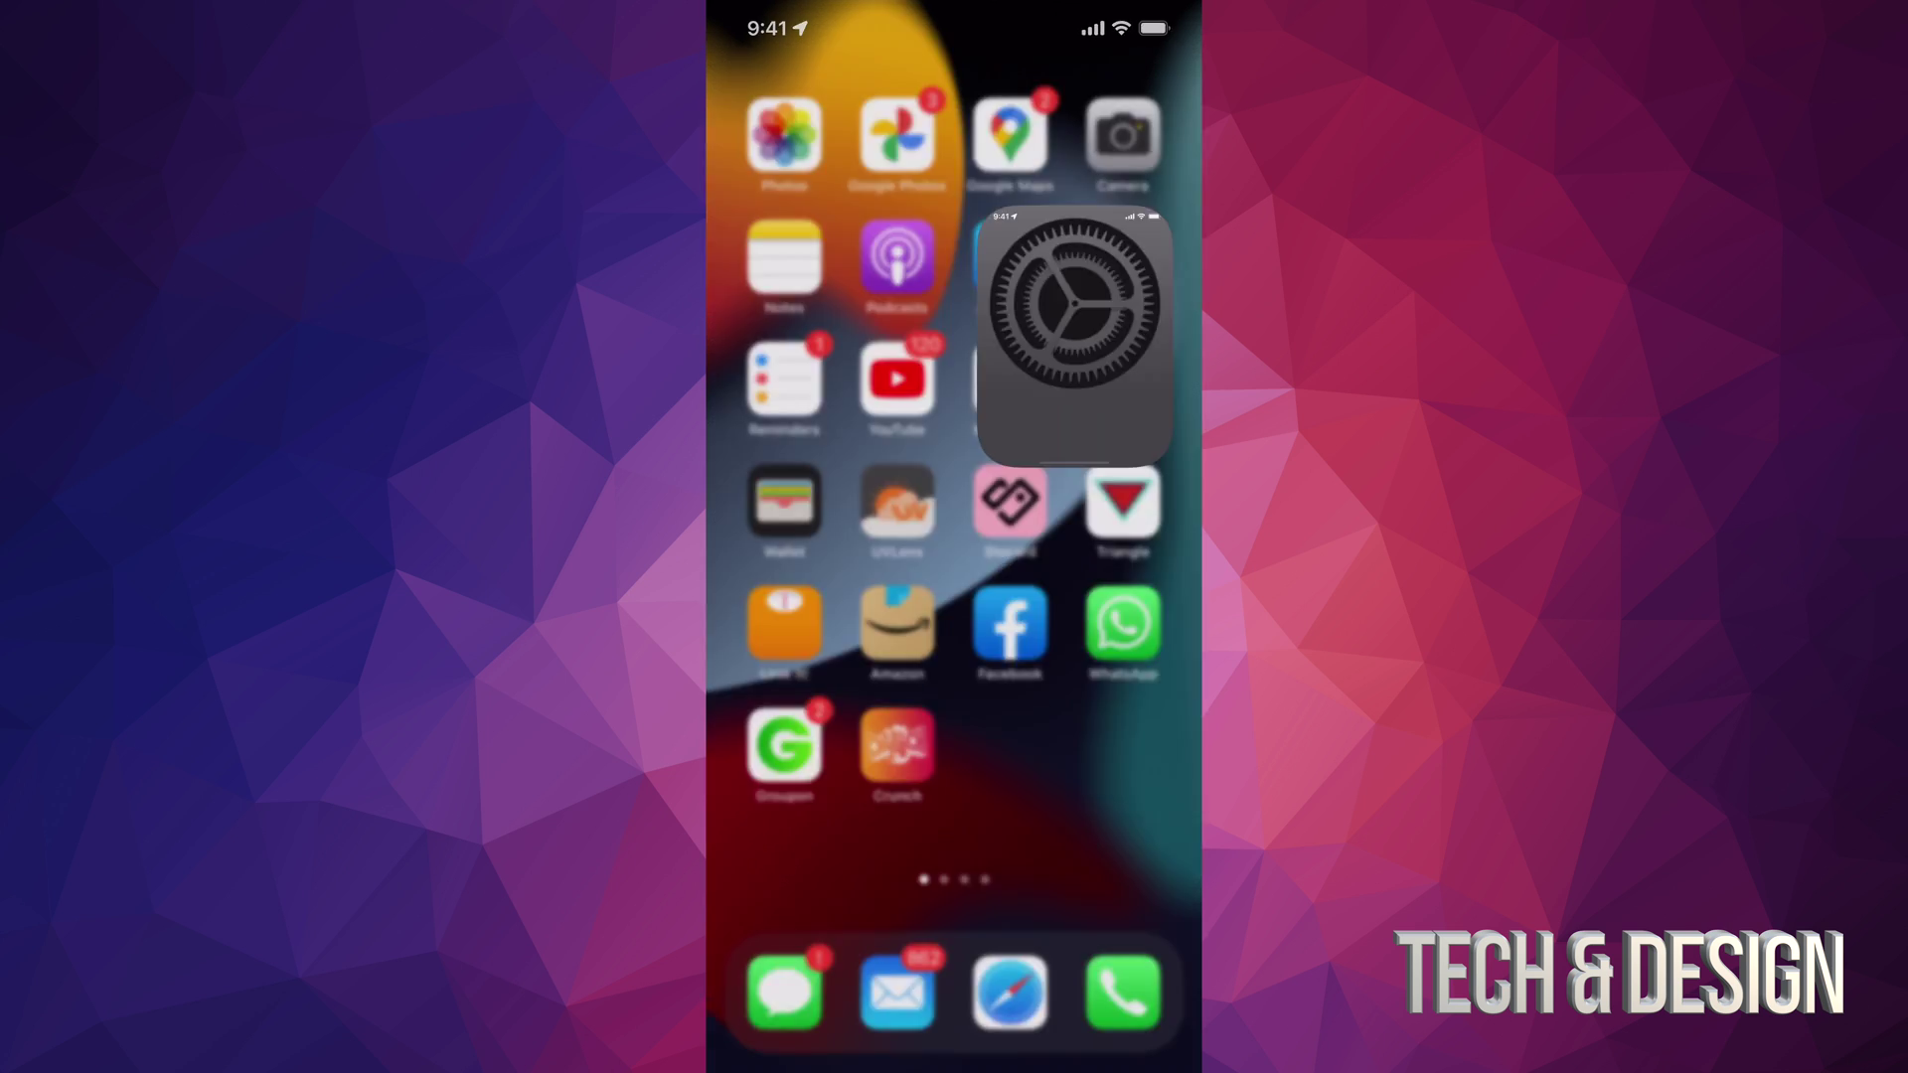
{"action": "left_click", "coordinate": [838, 872]}
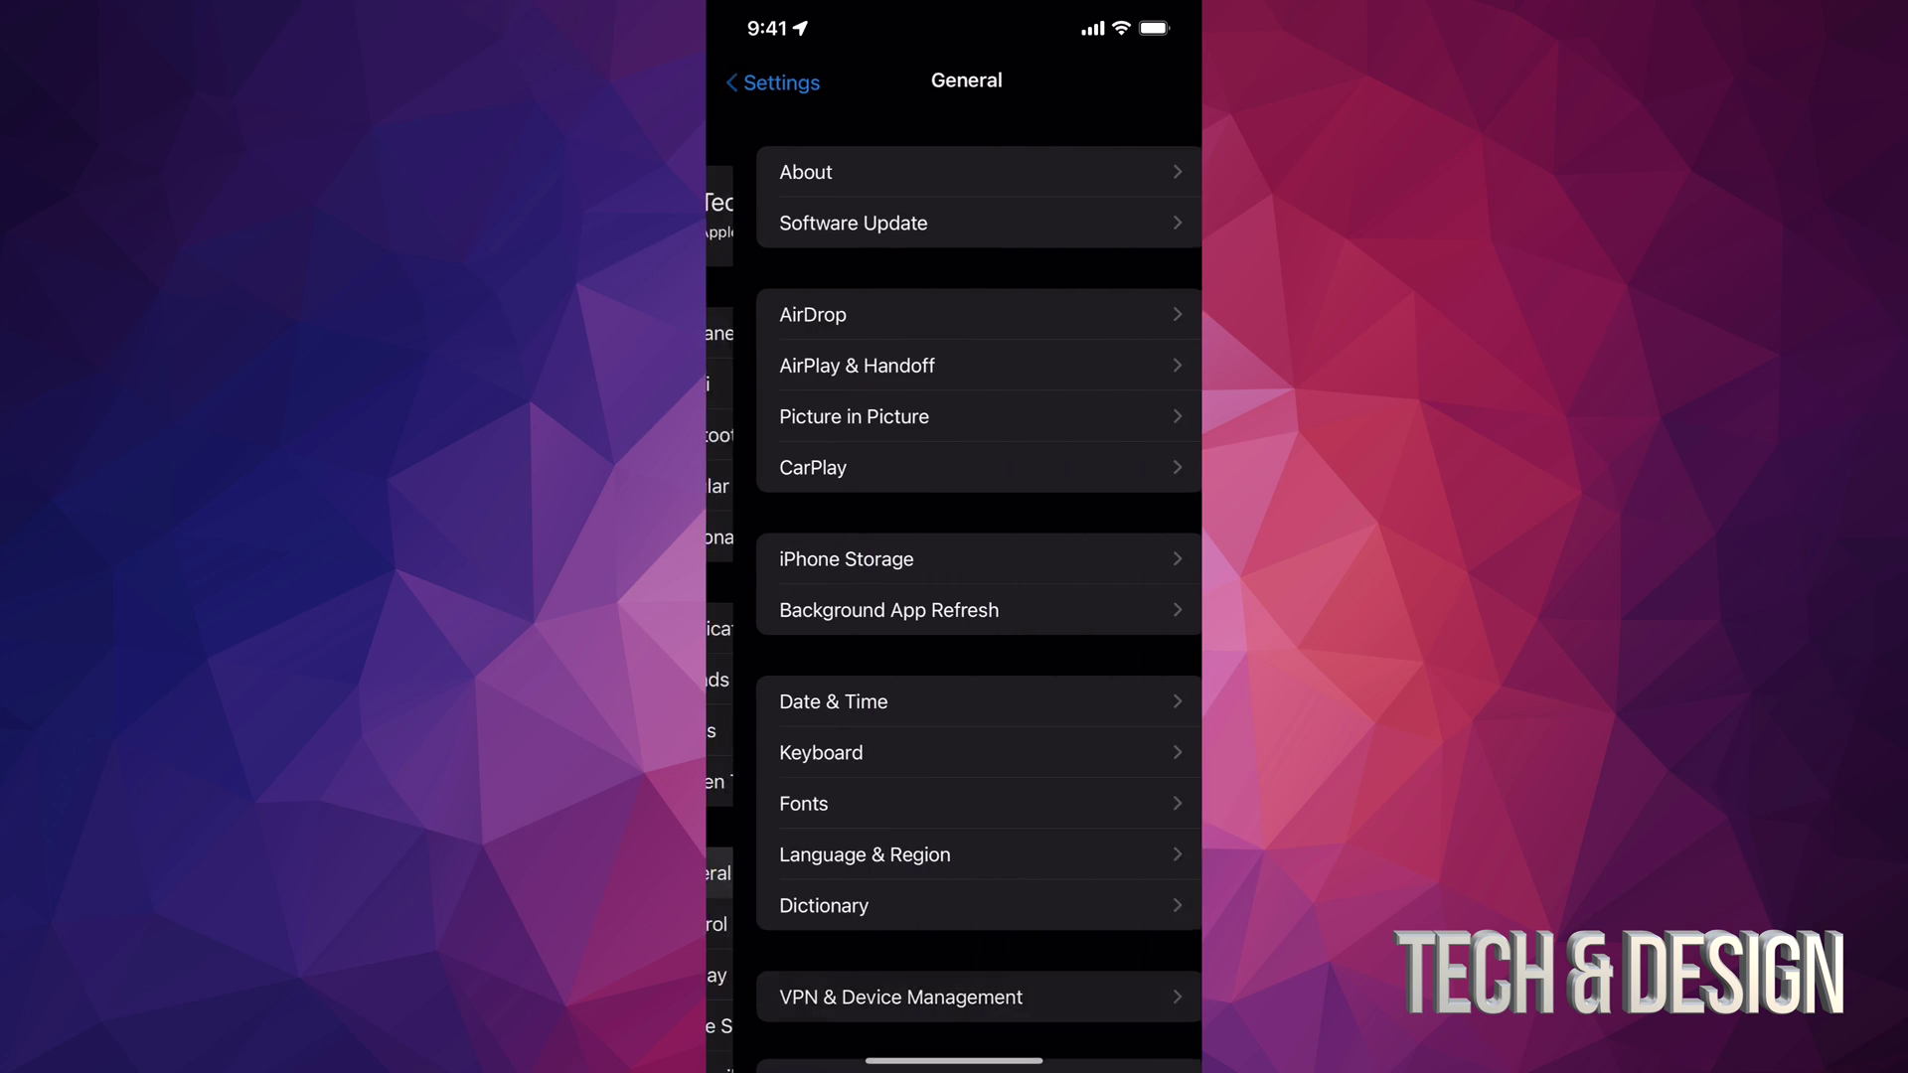
{"action": "left_click", "coordinate": [826, 223]}
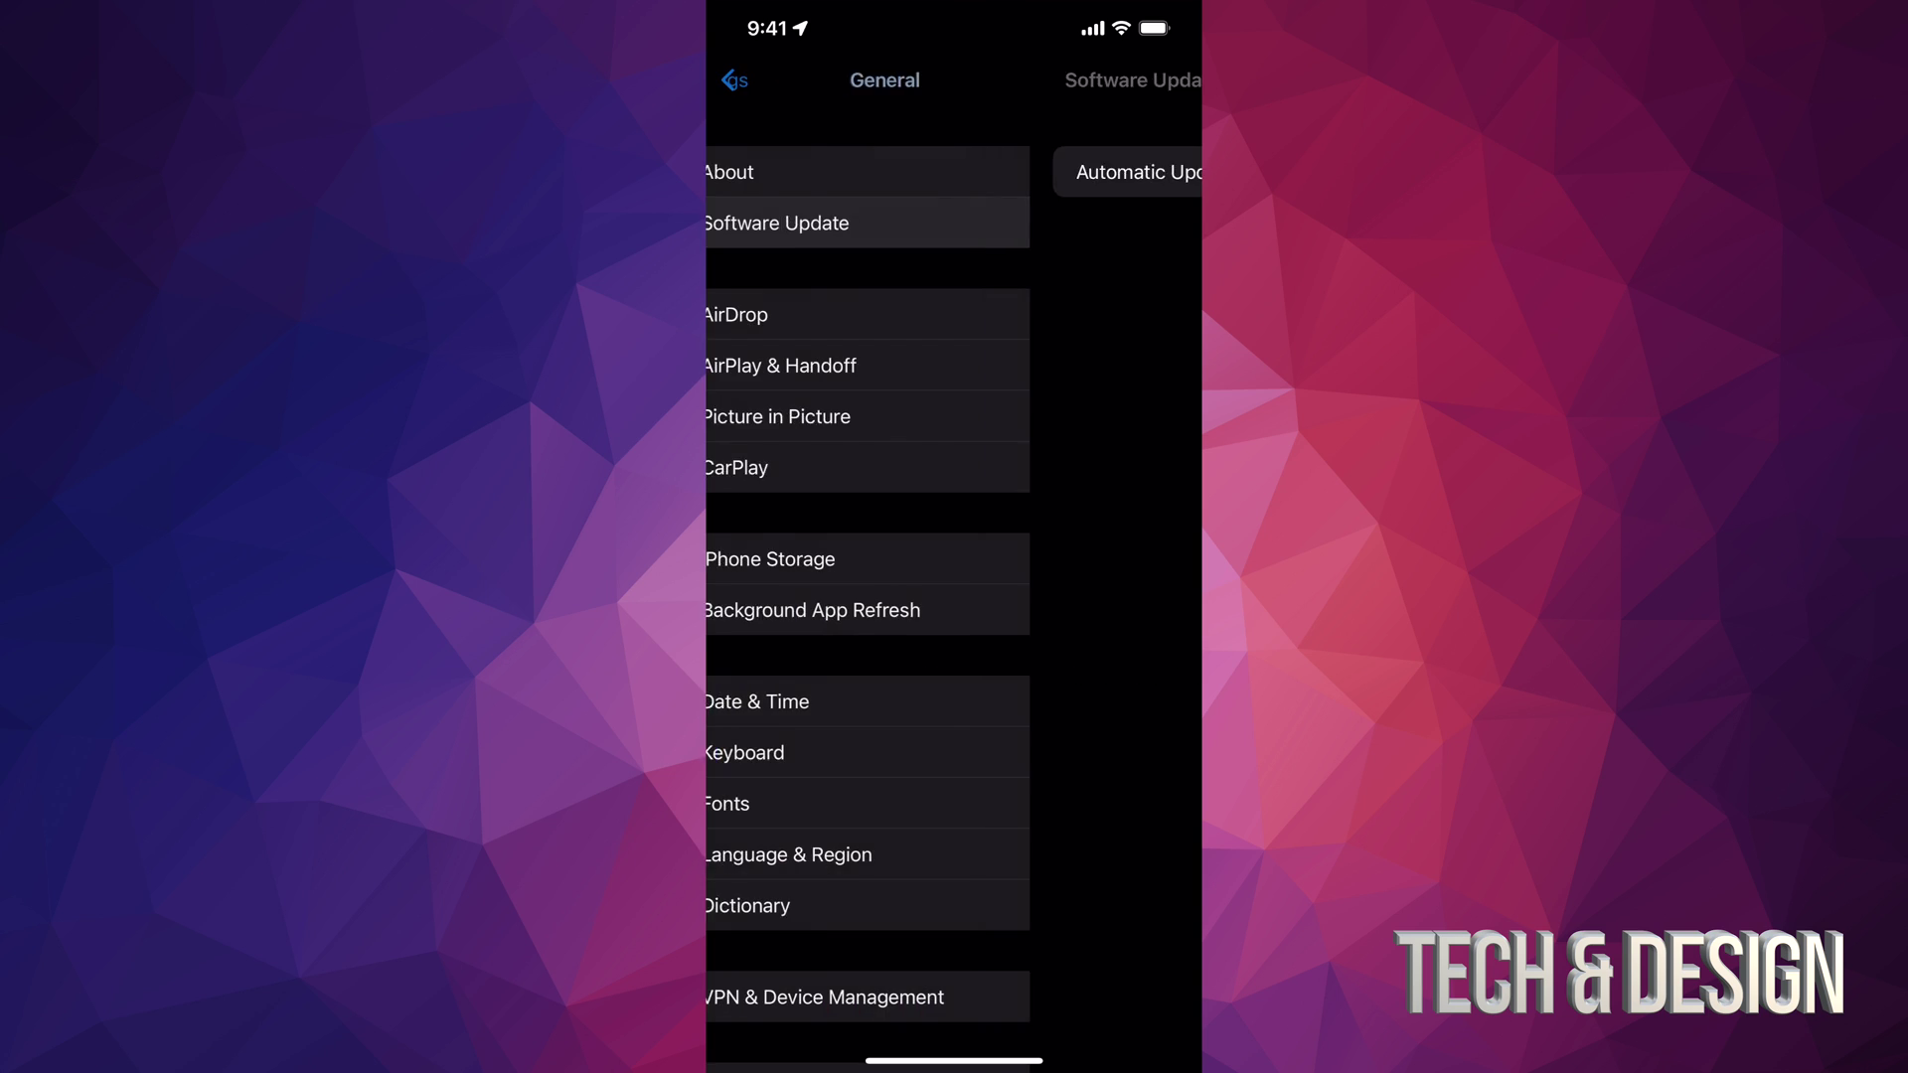
{"action": "left_click_drag", "start_coordinate": [953, 1060], "coordinate": [954, 695]}
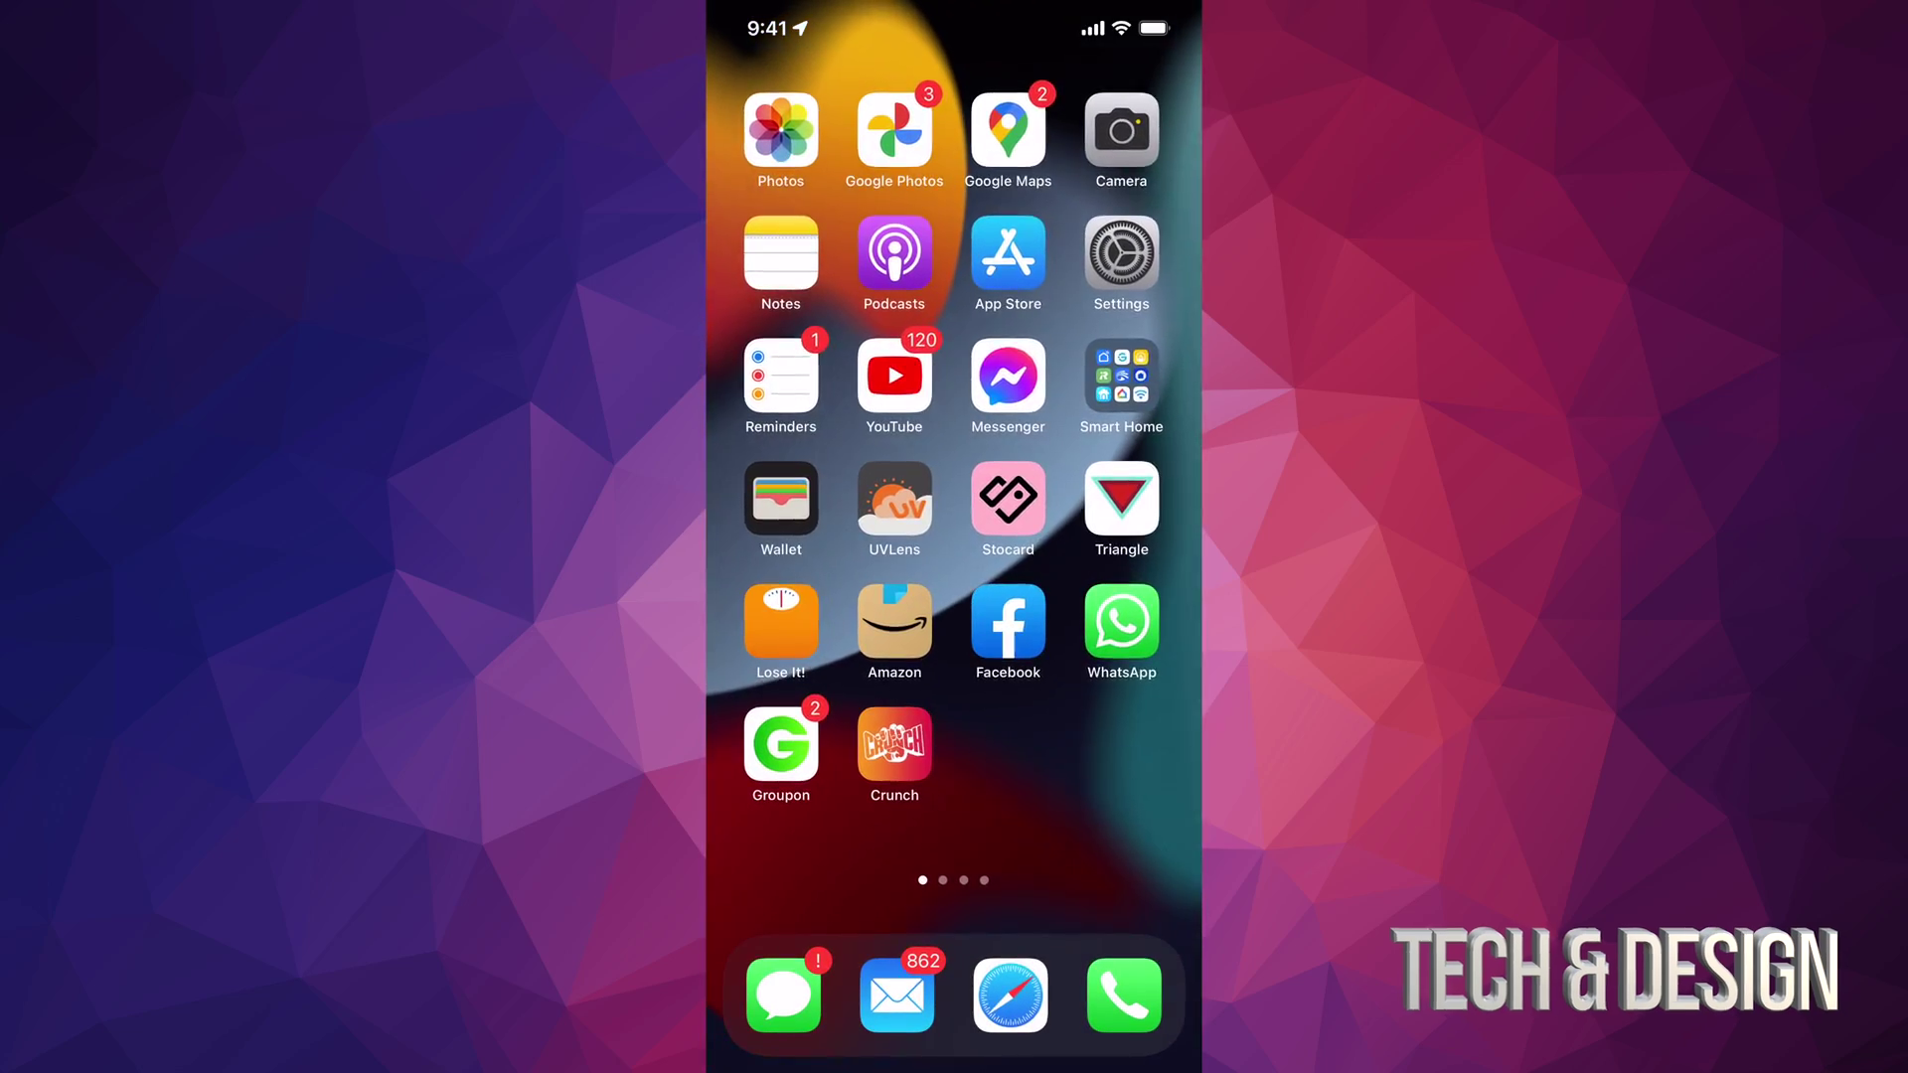